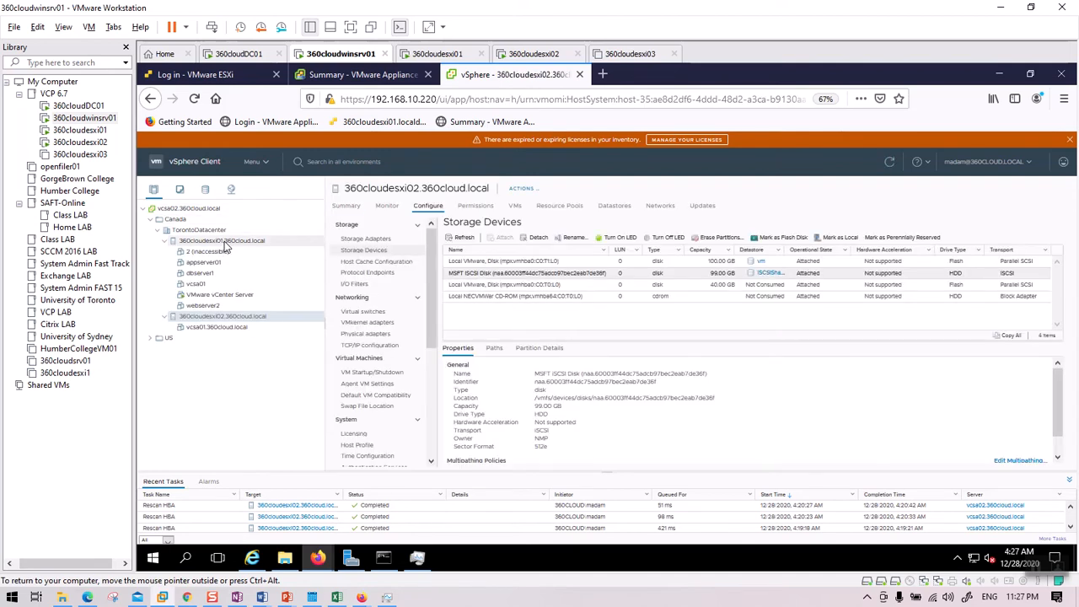
Start a new virtual machine from host 360cloudesxi01, name it ServeronShareddisk1 and locate it in TorontoDatacenter
{"action": "right_click", "coordinate": [226, 246]}
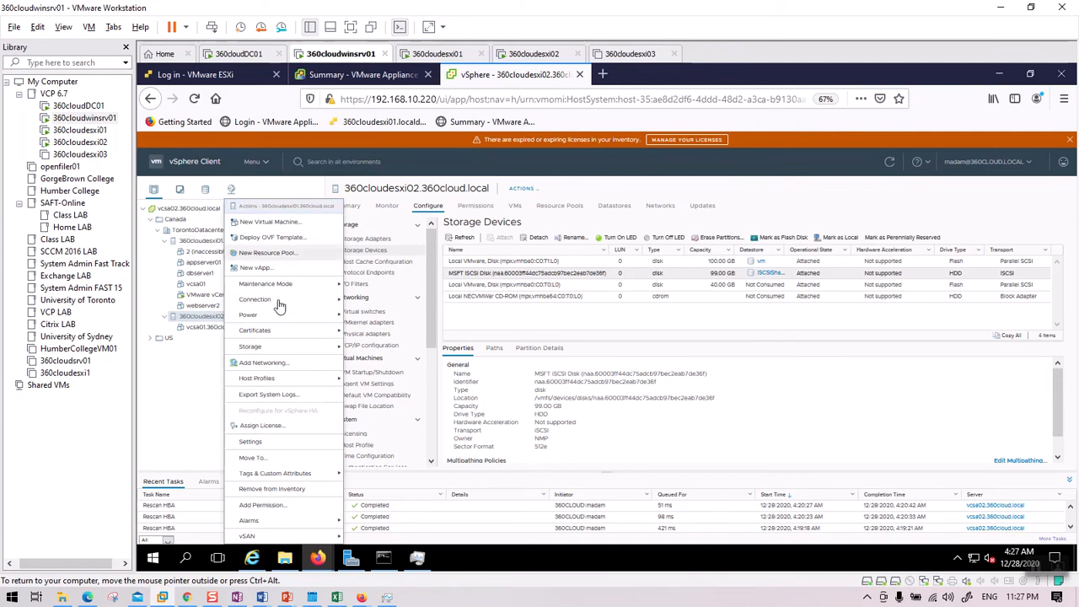
{"action": "left_click", "coordinate": [277, 225]}
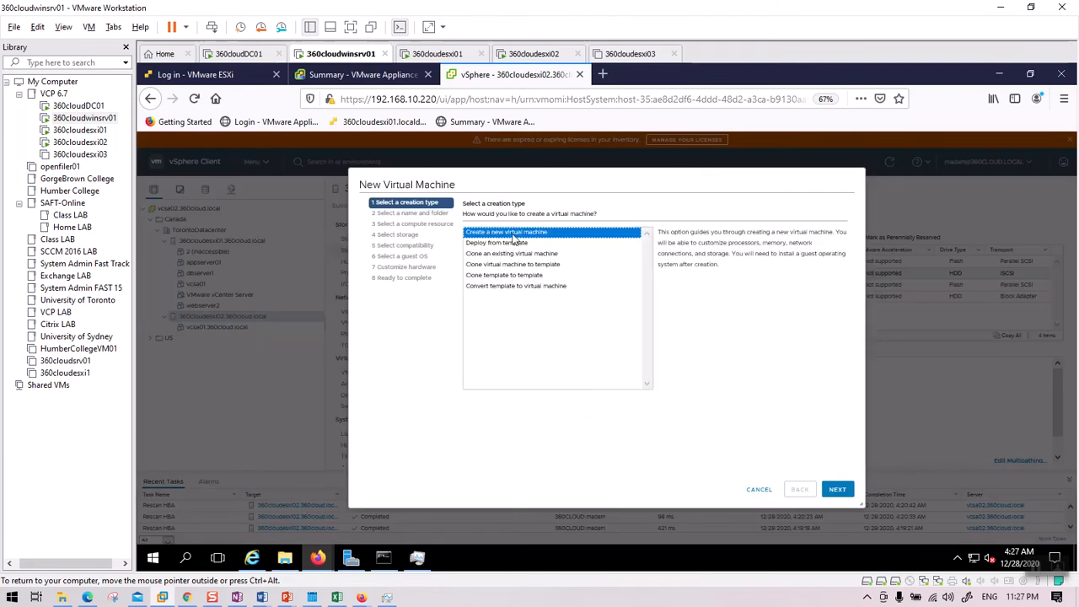
{"action": "left_click", "coordinate": [840, 495]}
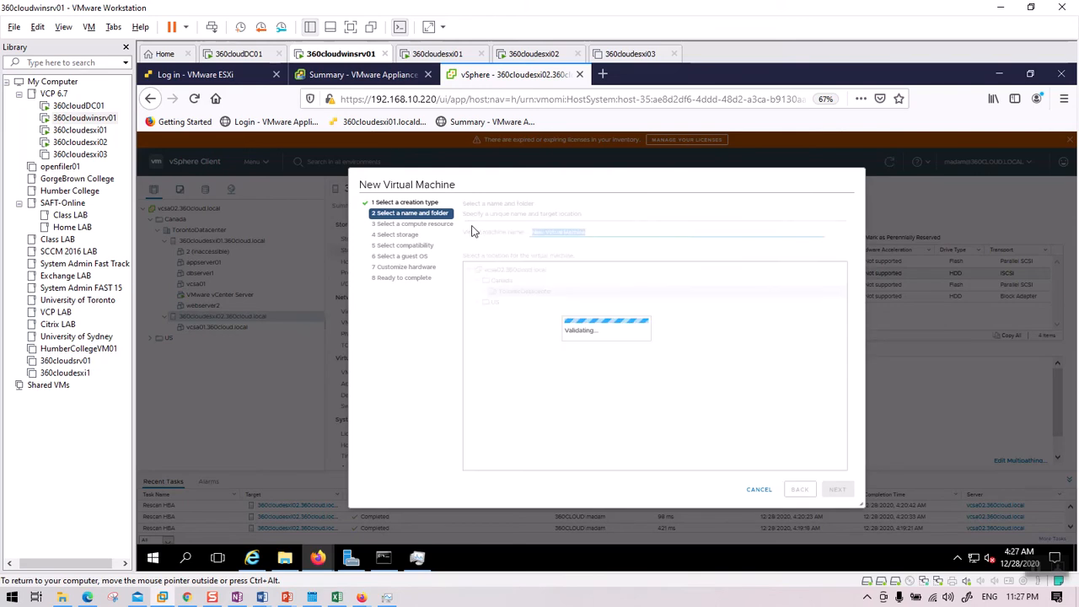
{"action": "type", "text": "server"}
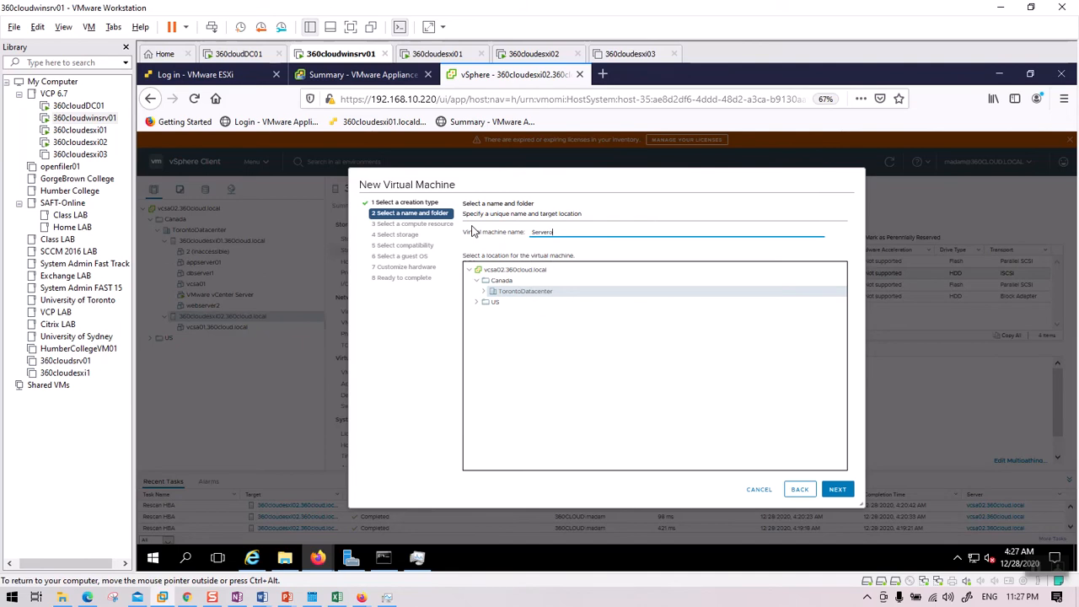
{"action": "type", "text": "onShareddisk1"}
{"action": "left_click", "coordinate": [485, 293]}
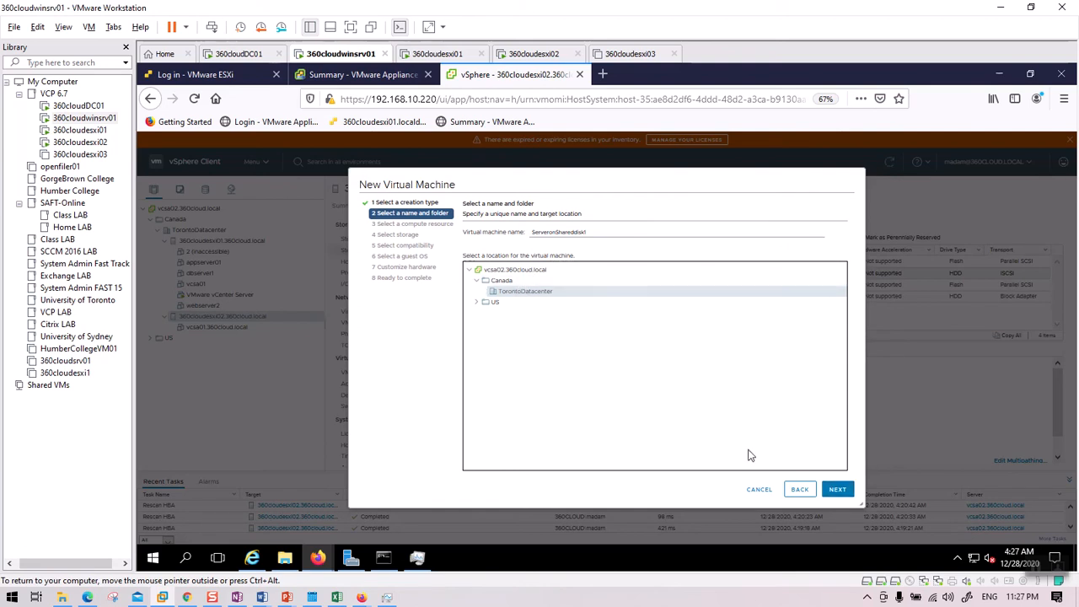
{"action": "left_click", "coordinate": [836, 489]}
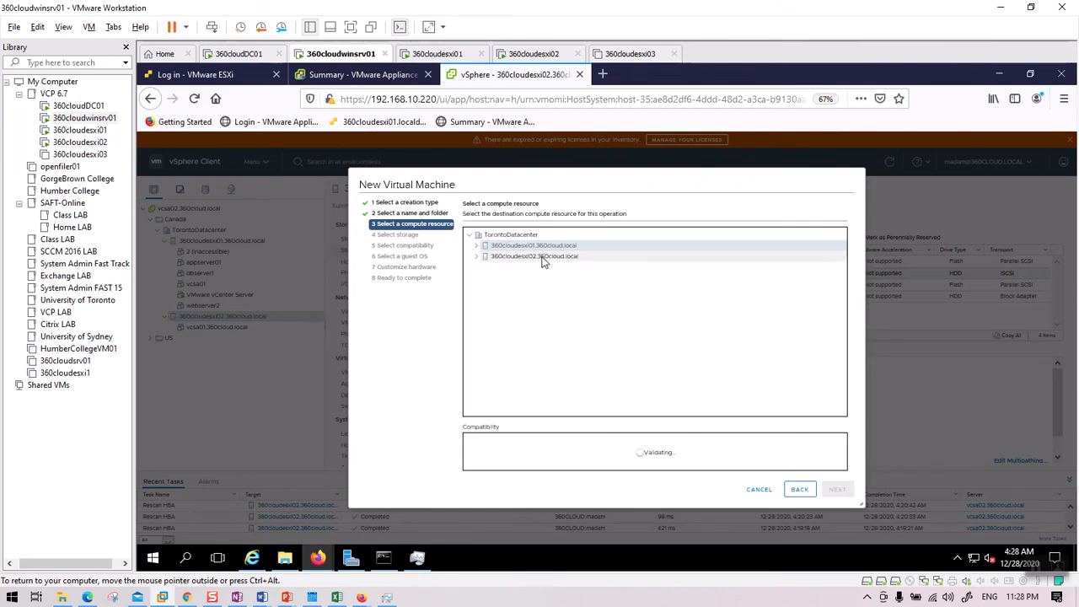
Assign the new virtual machine to host 360cloudesxi02.360cloud.local and store it on the iSCSIShared01 datastore
{"action": "left_click", "coordinate": [531, 261]}
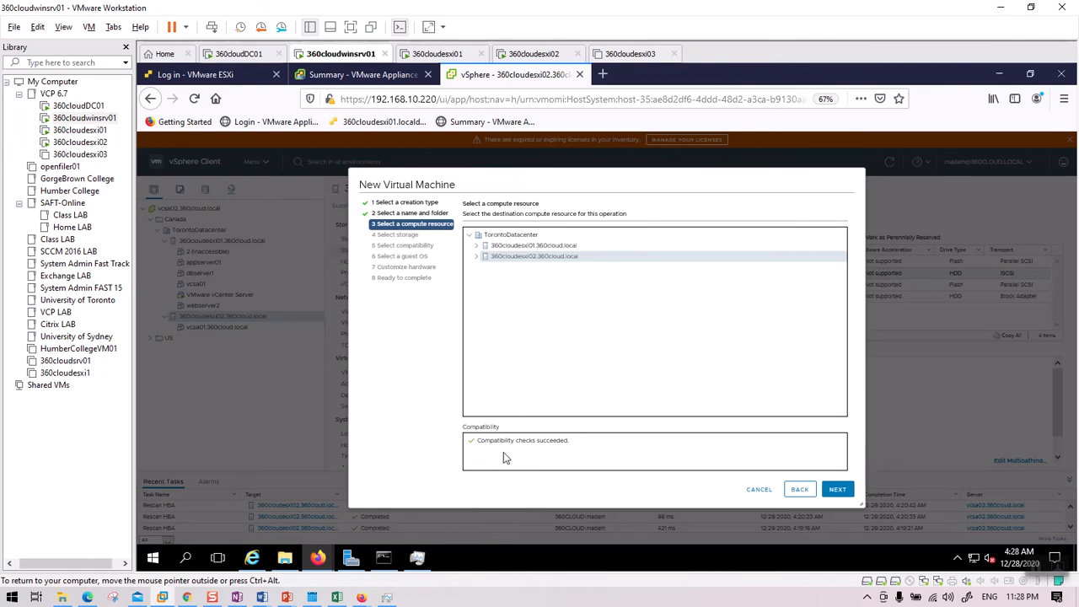
{"action": "left_click", "coordinate": [843, 499]}
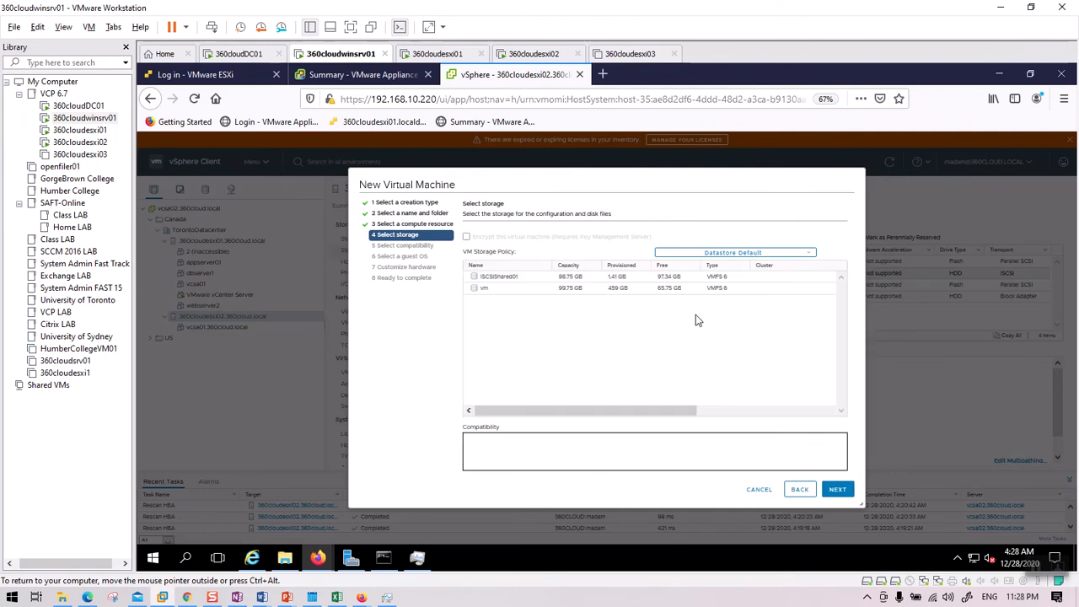
{"action": "left_click", "coordinate": [497, 282]}
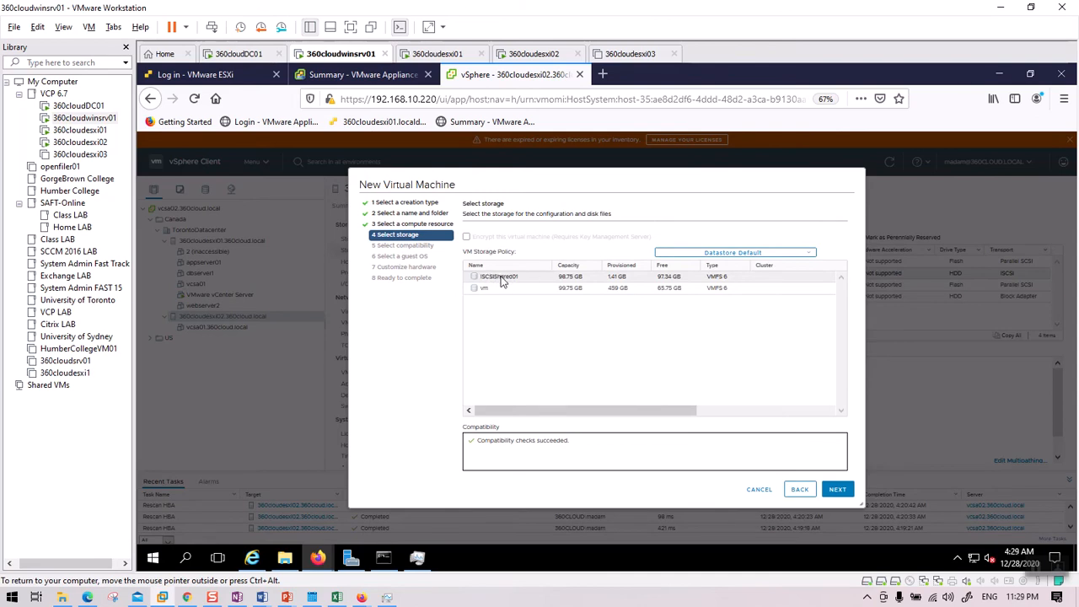
{"action": "left_click", "coordinate": [837, 489]}
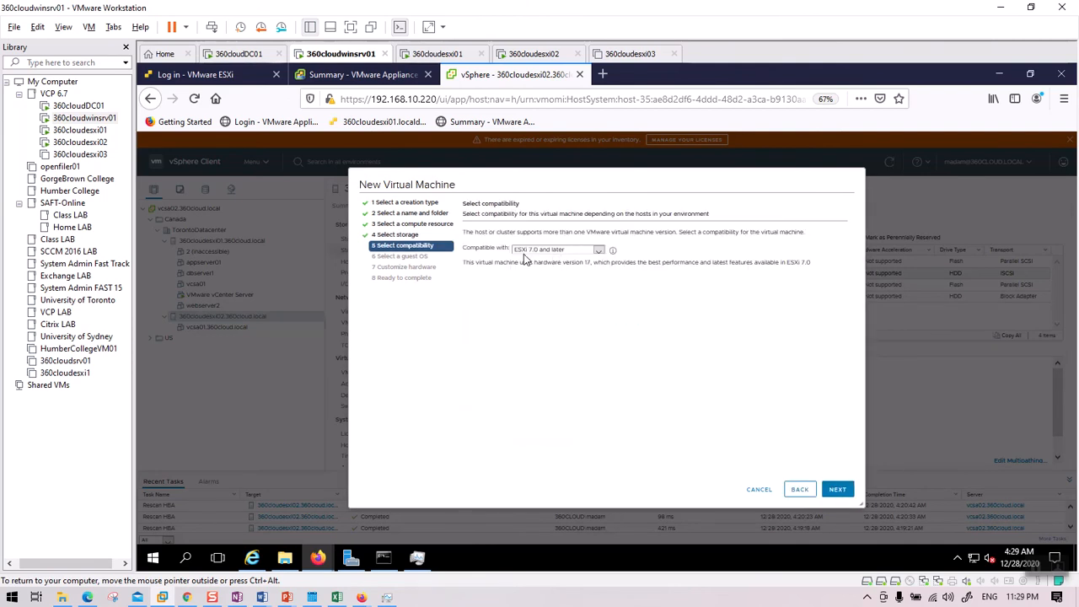
Finish creating the virtual machine with ESXi 7.0 and later compatibility, Microsoft Windows Server 2012 (64-bit) and the default hardware
{"action": "left_click", "coordinate": [836, 489]}
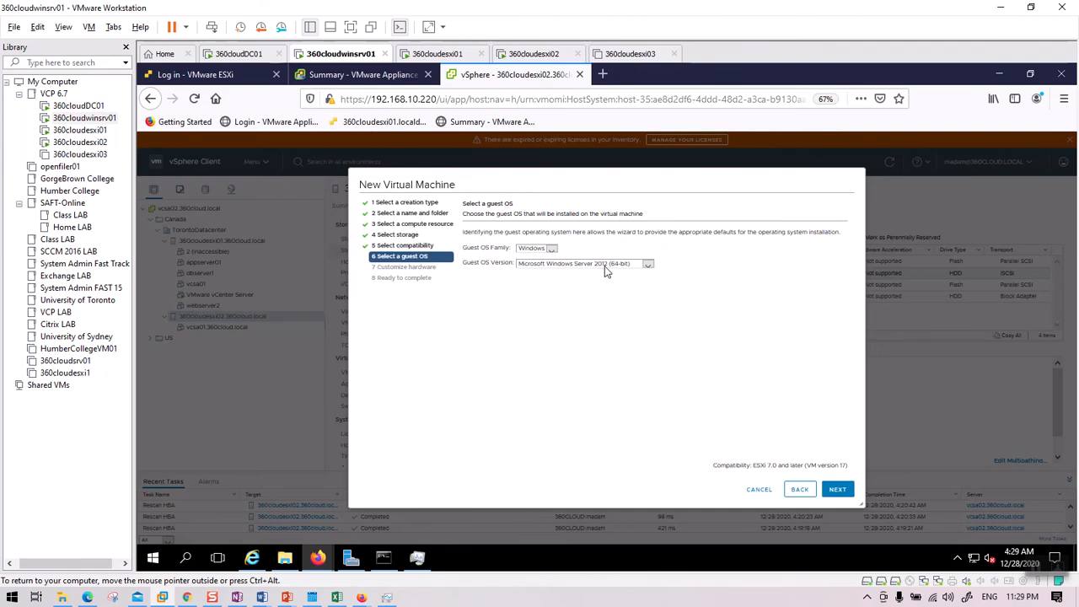
{"action": "left_click", "coordinate": [837, 490]}
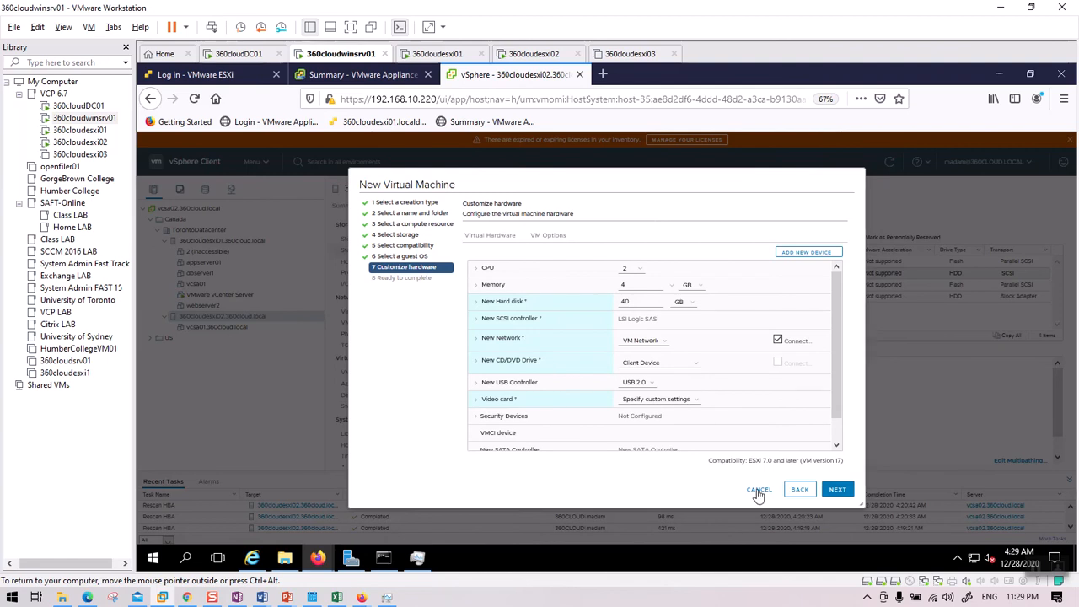
{"action": "left_click", "coordinate": [836, 496]}
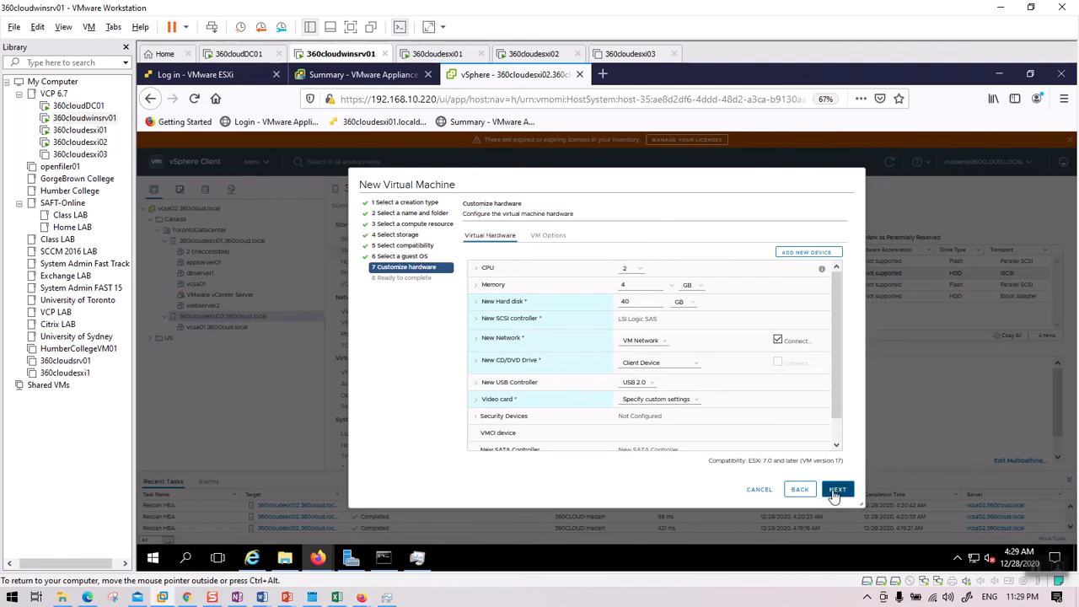
{"action": "left_click", "coordinate": [835, 496]}
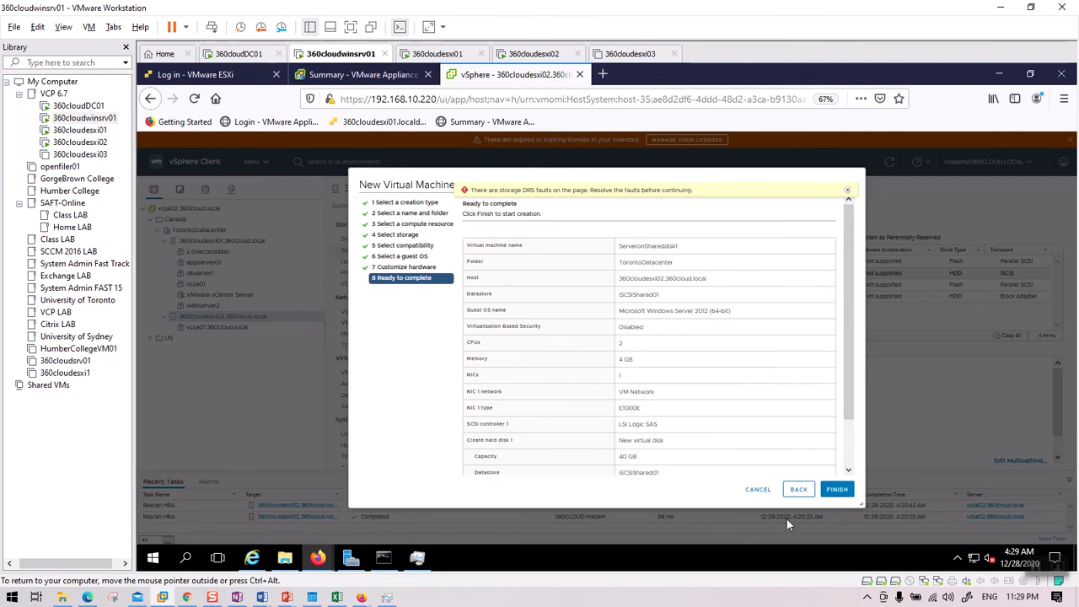
{"action": "left_click", "coordinate": [838, 490]}
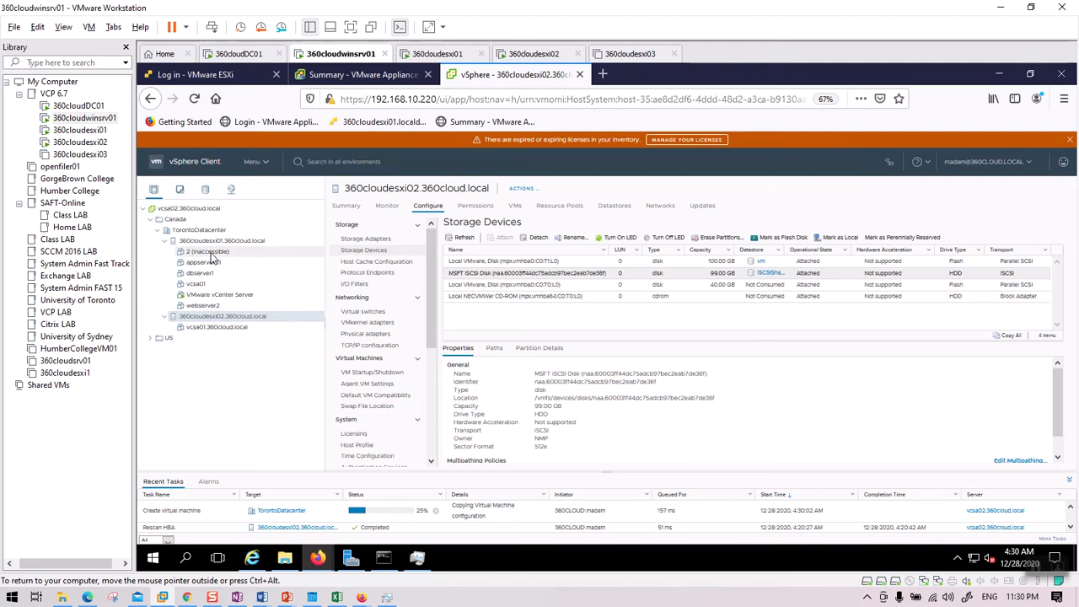
{"action": "right_click", "coordinate": [216, 259]}
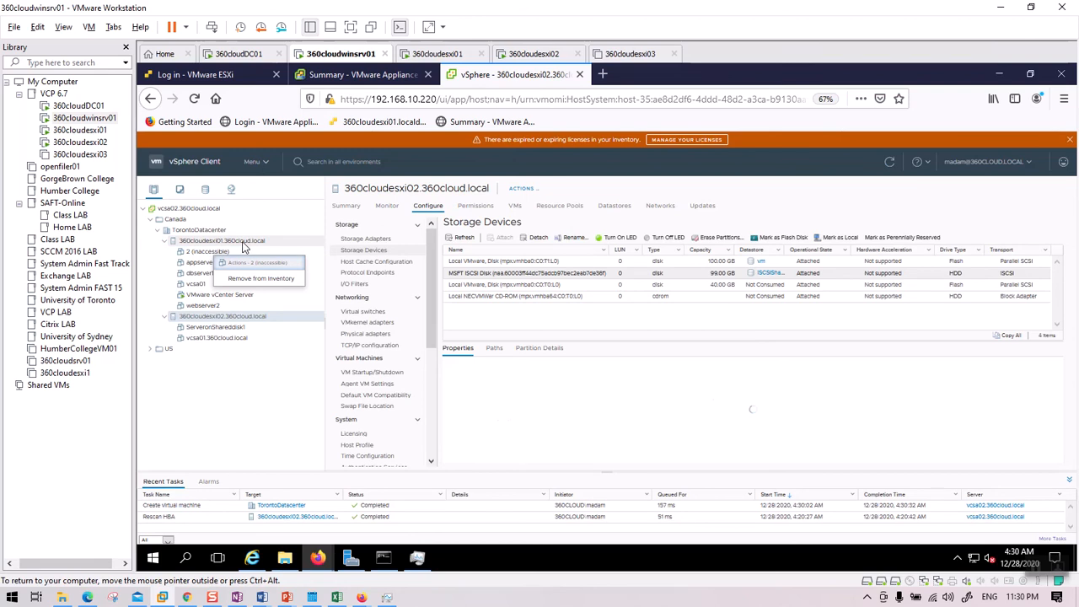
{"action": "right_click", "coordinate": [211, 254]}
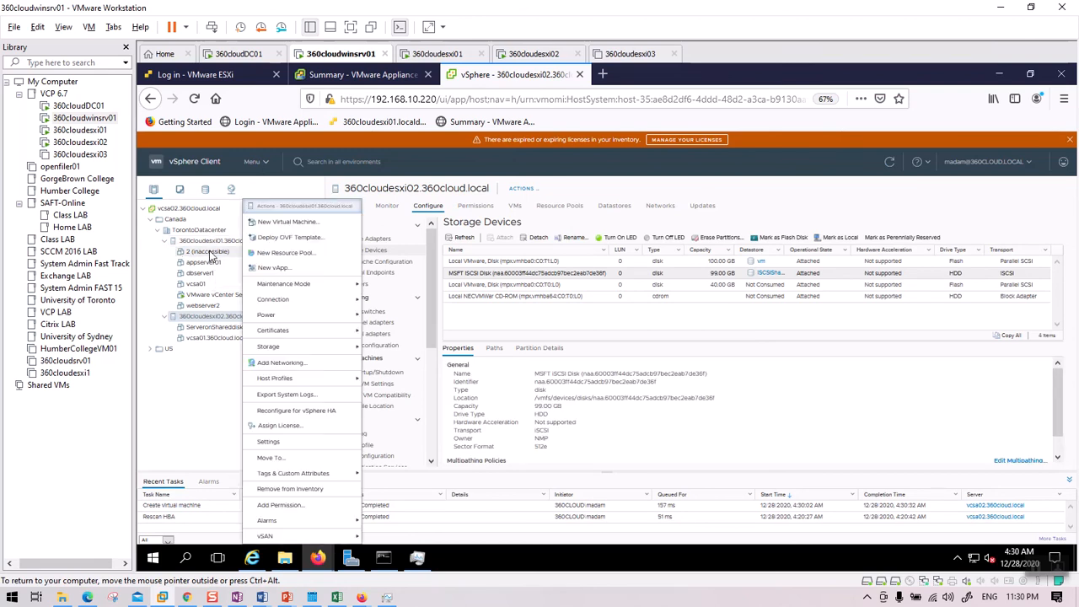
{"action": "right_click", "coordinate": [189, 255]}
{"action": "left_click", "coordinate": [207, 255]}
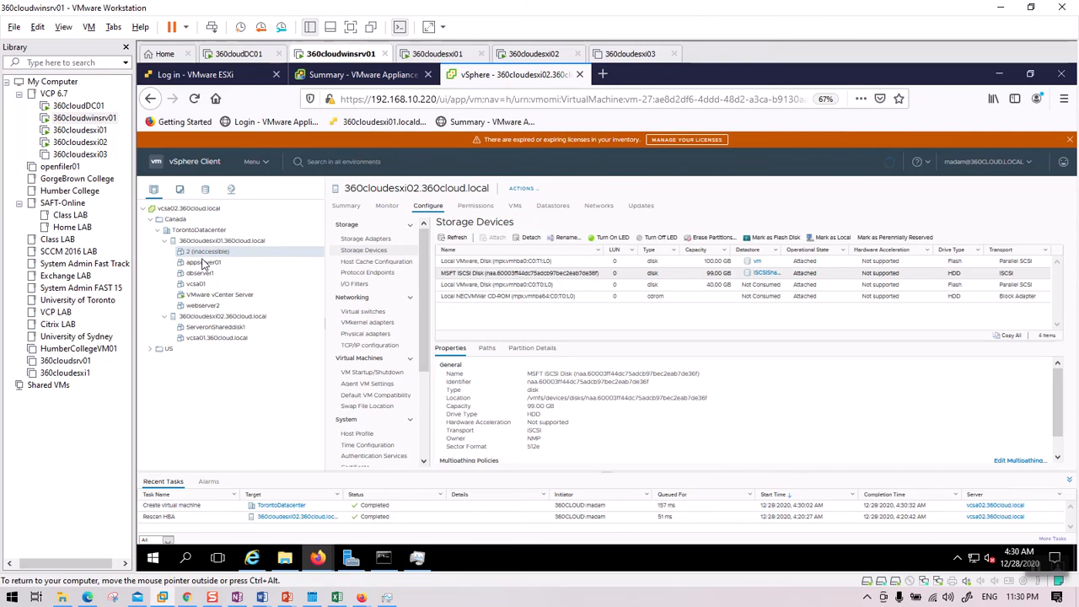
{"action": "left_click", "coordinate": [209, 265]}
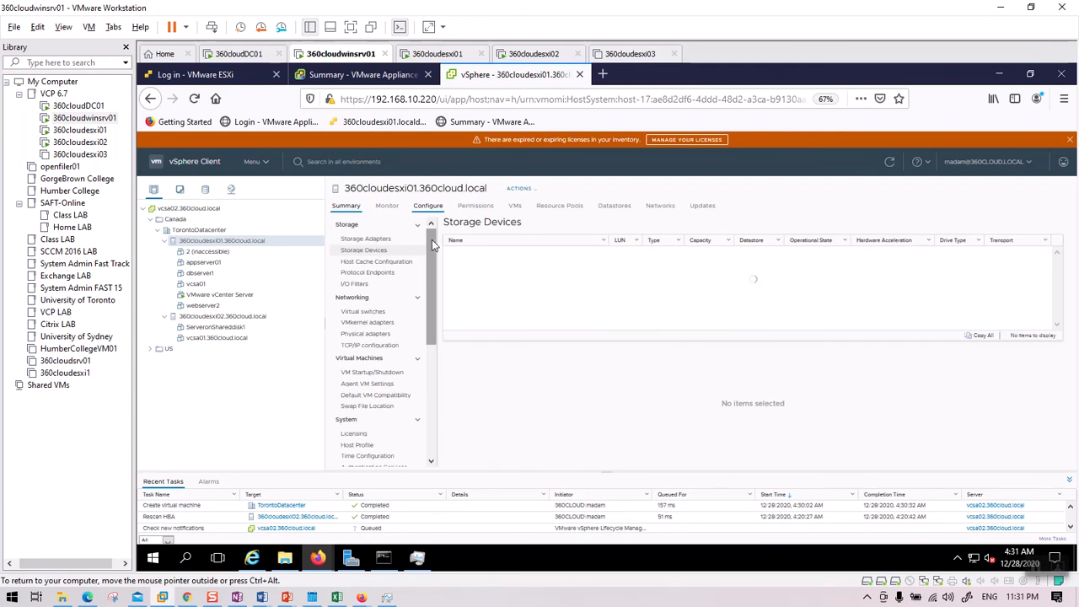
Start a joint migration of appserver01 and dbserver1 from the virtual machine list of host 360cloudesxi01
{"action": "left_click", "coordinate": [514, 208]}
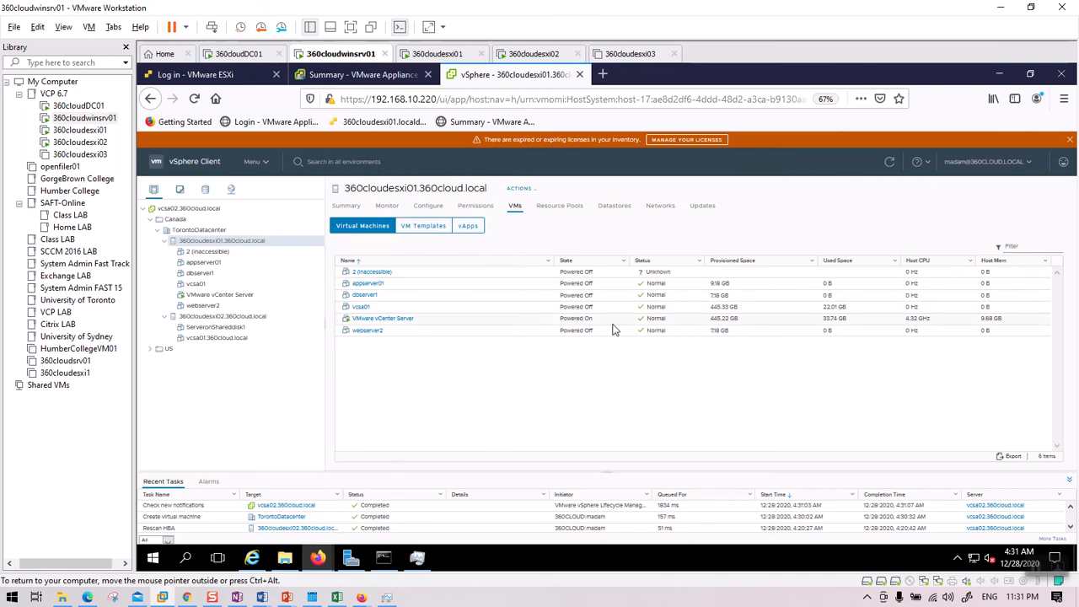
{"action": "left_click", "coordinate": [381, 307], "text": "shift"}
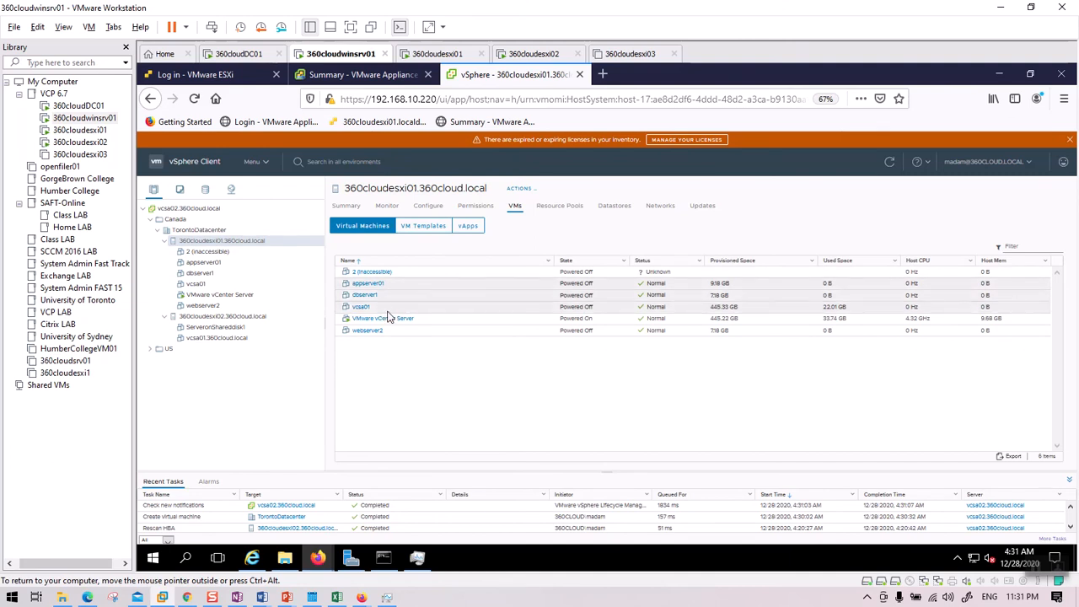
{"action": "left_click", "coordinate": [382, 309]}
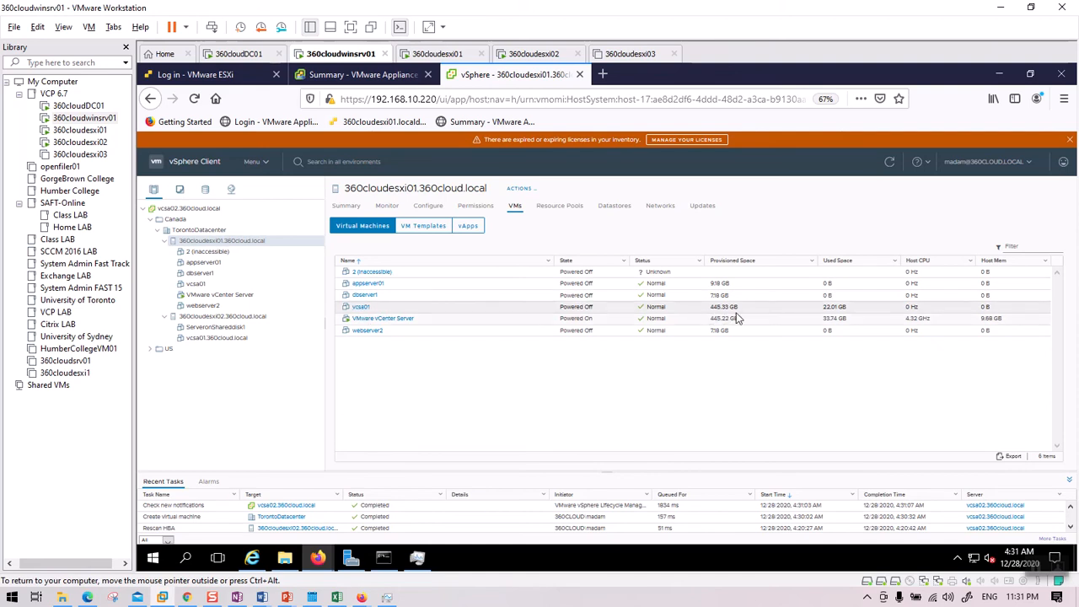
{"action": "left_click", "coordinate": [395, 288]}
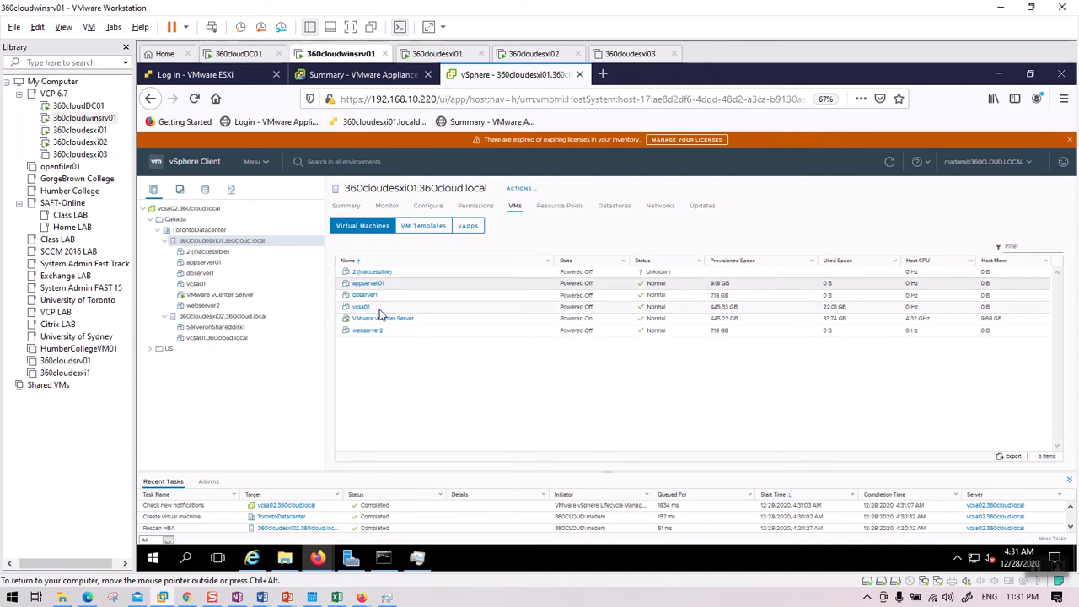
{"action": "left_click", "coordinate": [379, 311]}
{"action": "left_click", "coordinate": [392, 289]}
{"action": "left_click", "coordinate": [392, 297], "text": "ctrl"}
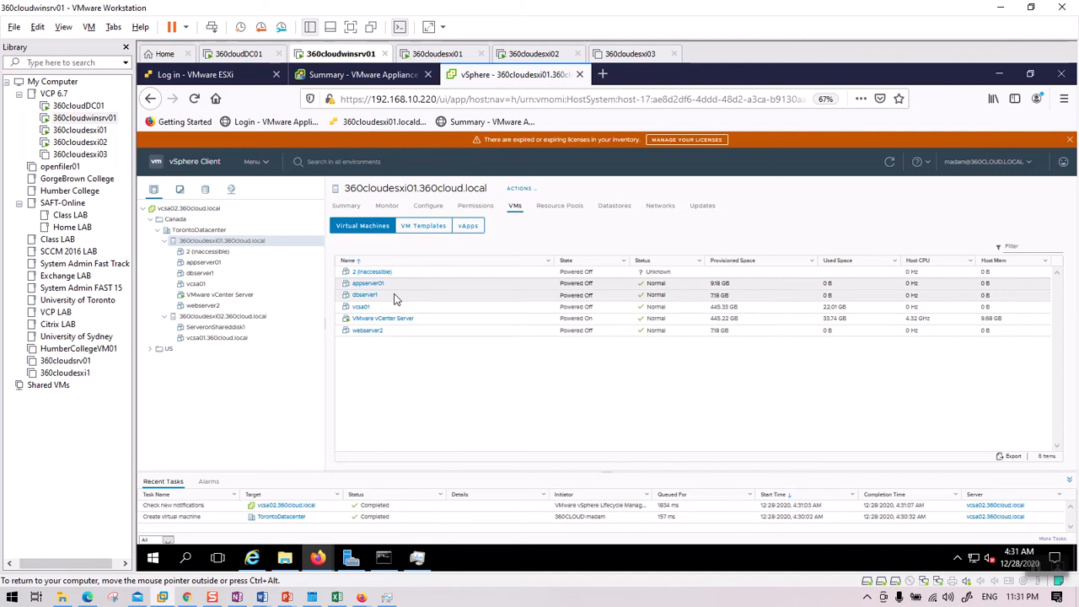
{"action": "right_click", "coordinate": [371, 294]}
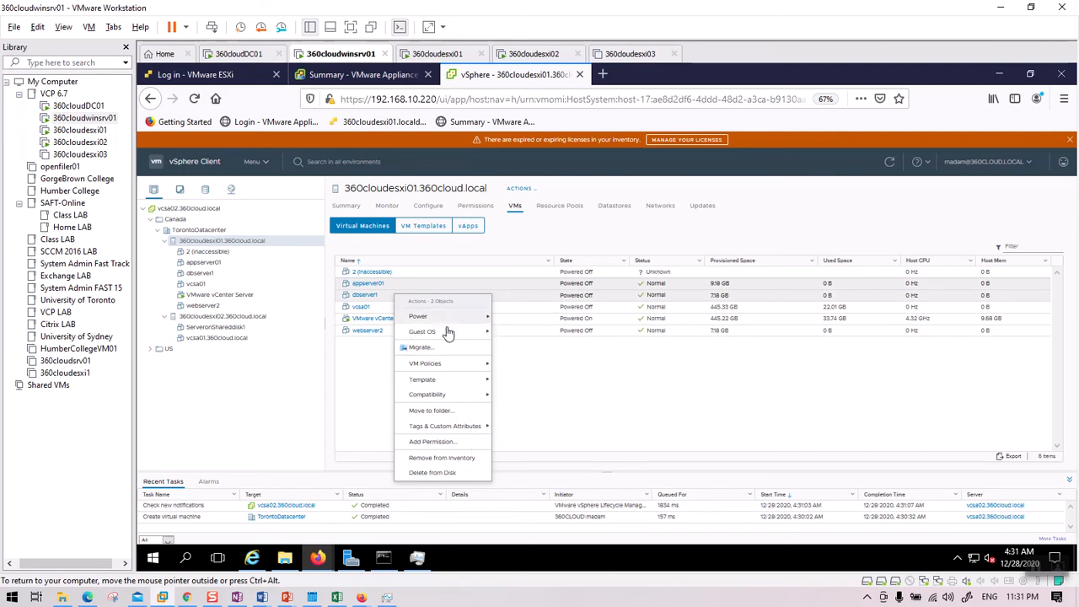
{"action": "left_click", "coordinate": [412, 349]}
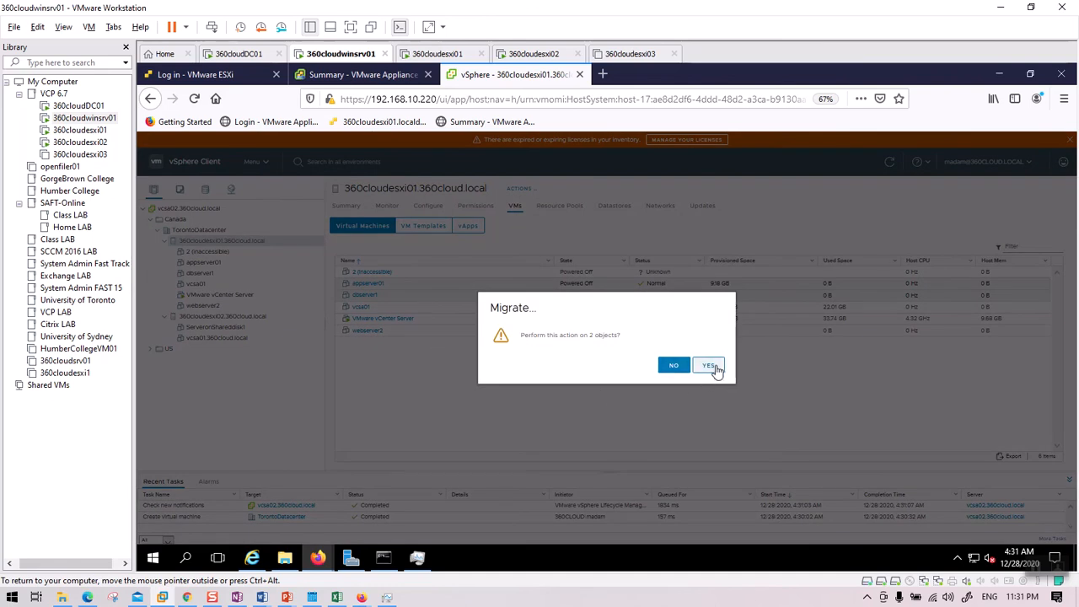
{"action": "left_click", "coordinate": [708, 366]}
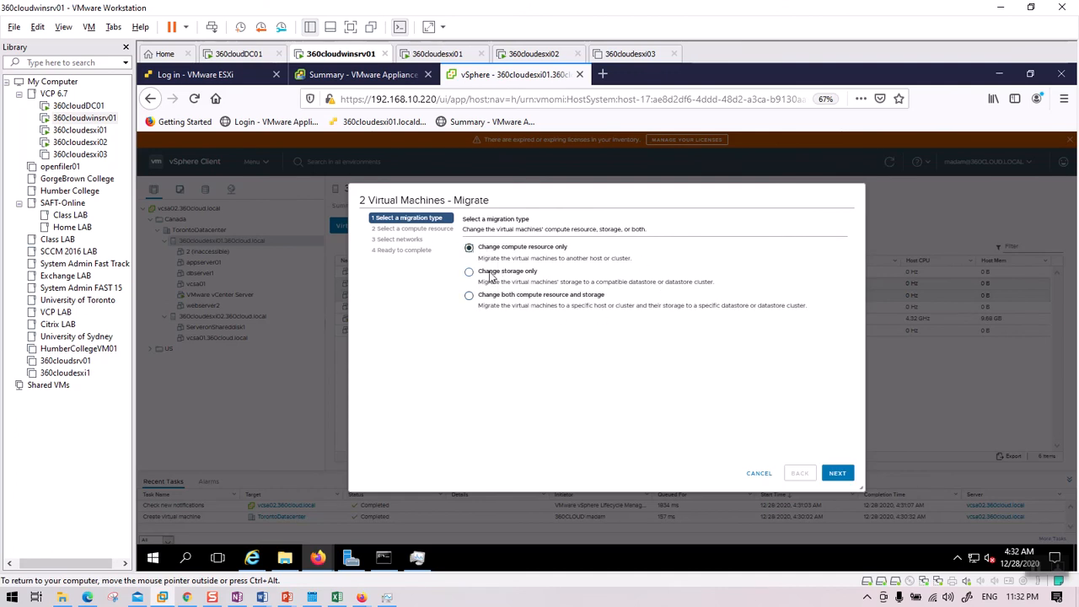
Migrate only the storage of the two virtual machines to the iSCSIShared01 datastore, keeping the source disk format
{"action": "left_click", "coordinate": [491, 276]}
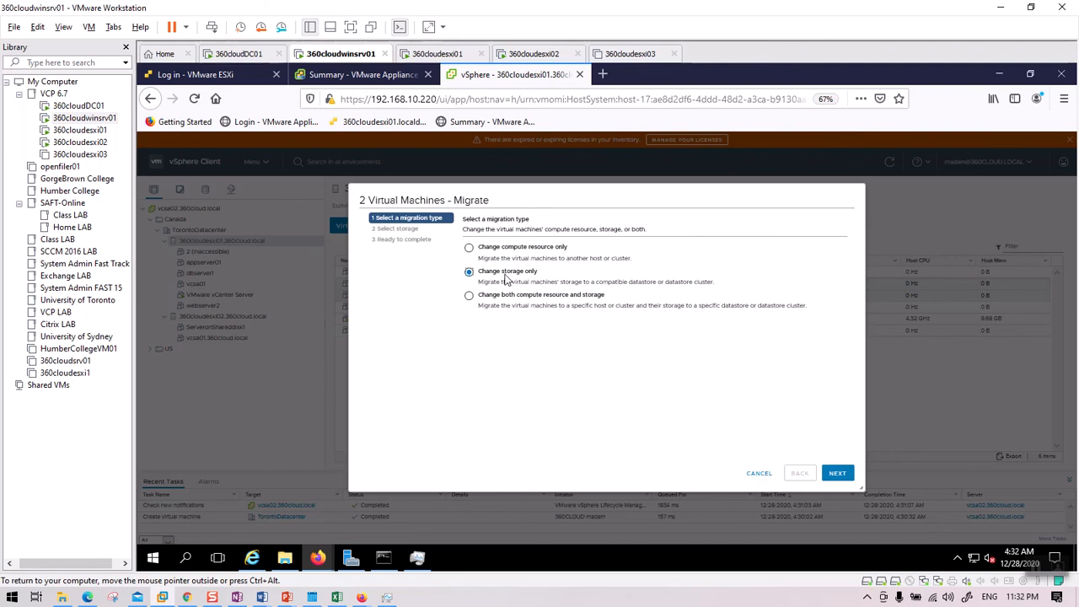
{"action": "left_click", "coordinate": [836, 473]}
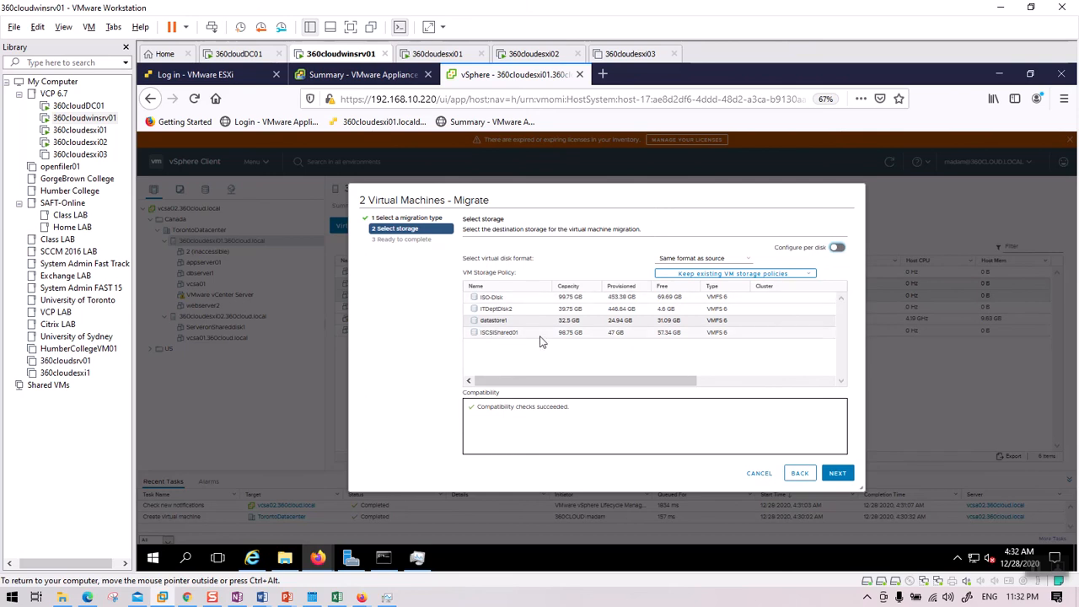
{"action": "left_click", "coordinate": [499, 335]}
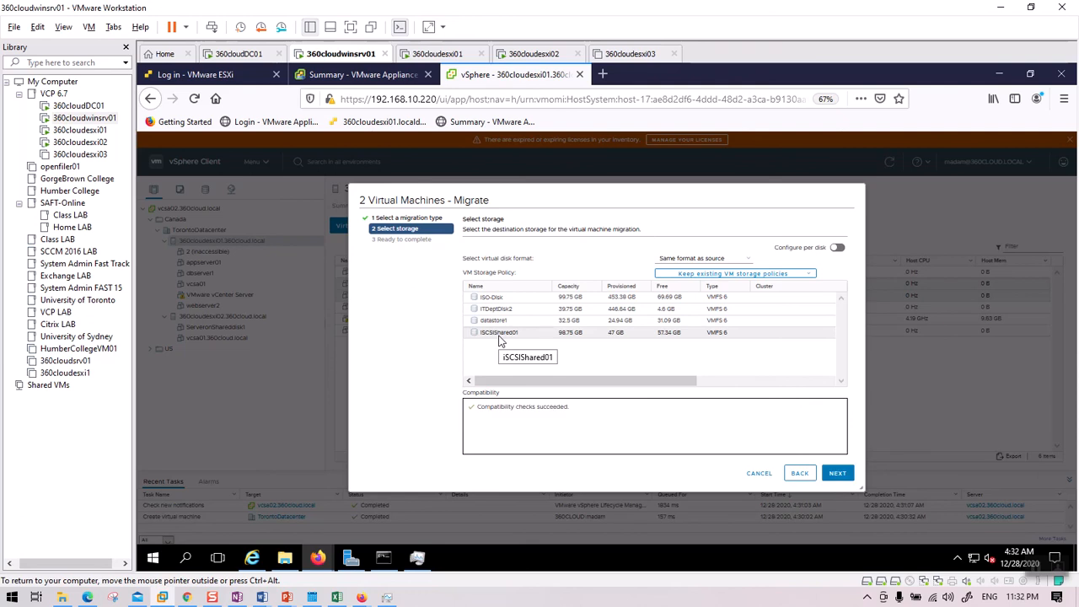
{"action": "left_click", "coordinate": [838, 477]}
{"action": "left_click", "coordinate": [839, 474]}
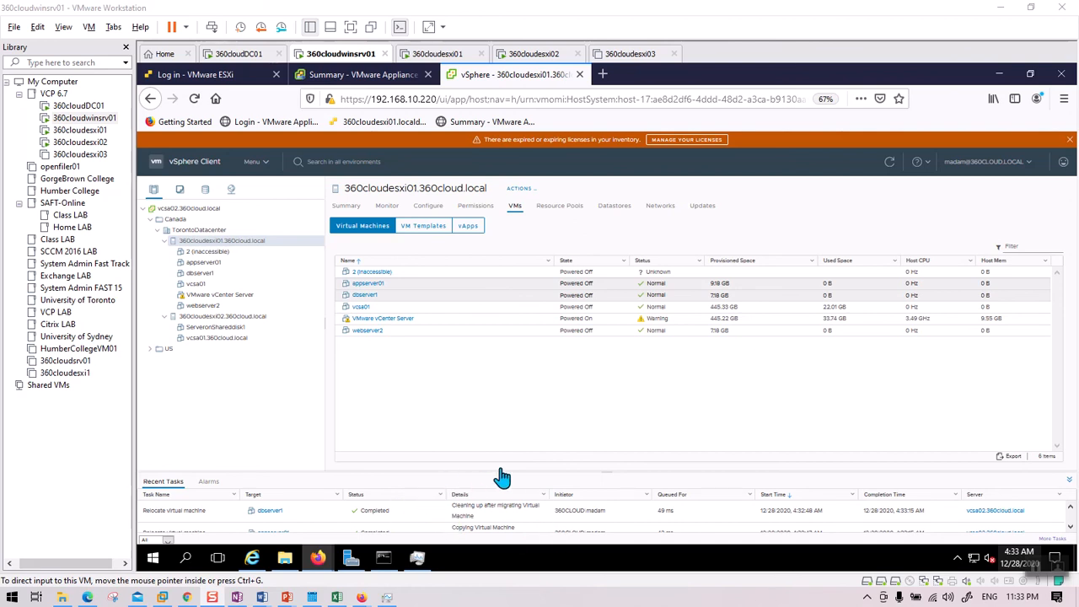
Hide the virtual machine library and enlarge the recent tasks area to show more migration tasks
{"action": "left_click", "coordinate": [126, 46]}
{"action": "left_click", "coordinate": [143, 96]}
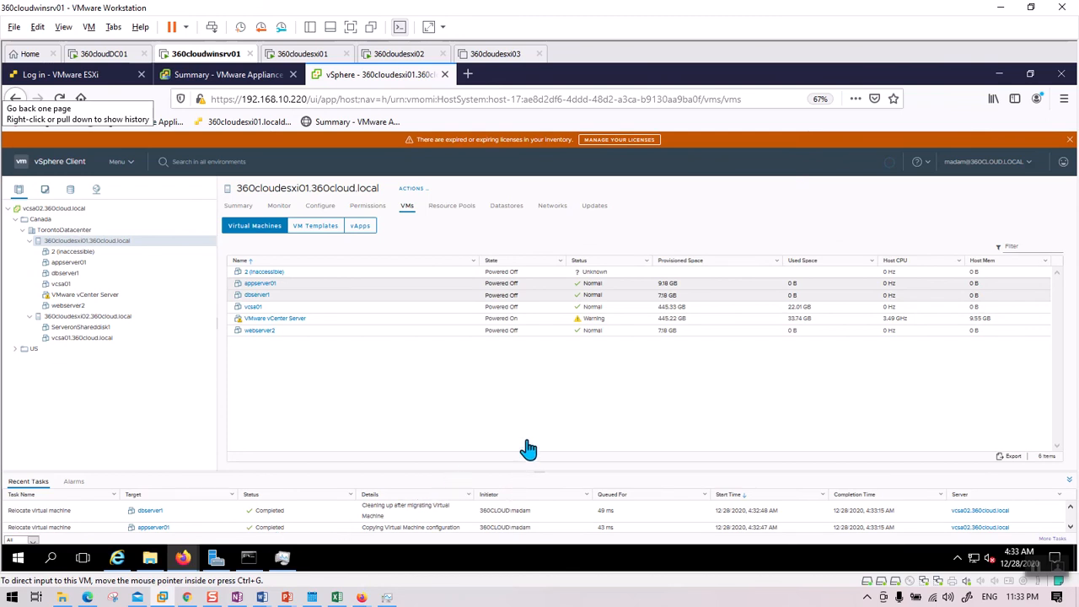
{"action": "left_click_drag", "start_coordinate": [525, 472], "coordinate": [527, 441]}
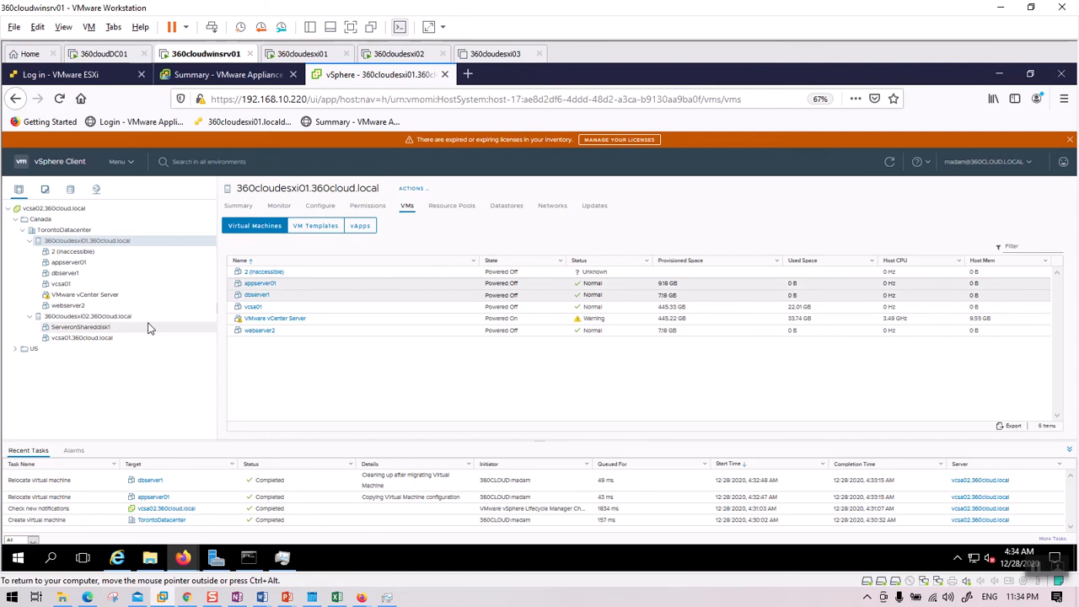
Check the storage in appserver01's summary, and select the vcsa01 virtual machine
{"action": "left_click", "coordinate": [66, 263]}
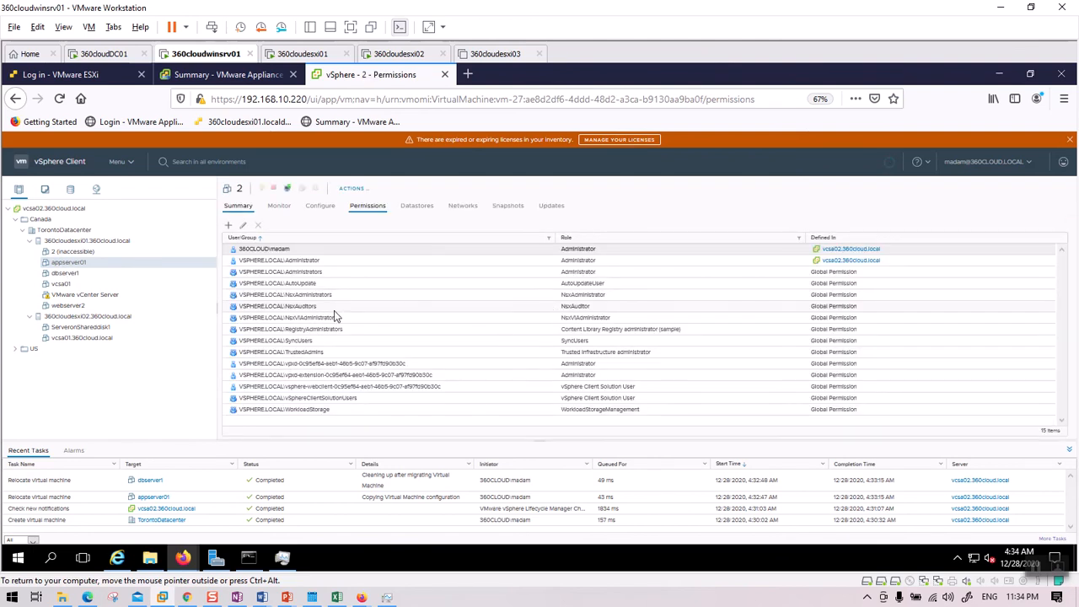
{"action": "left_click", "coordinate": [238, 208]}
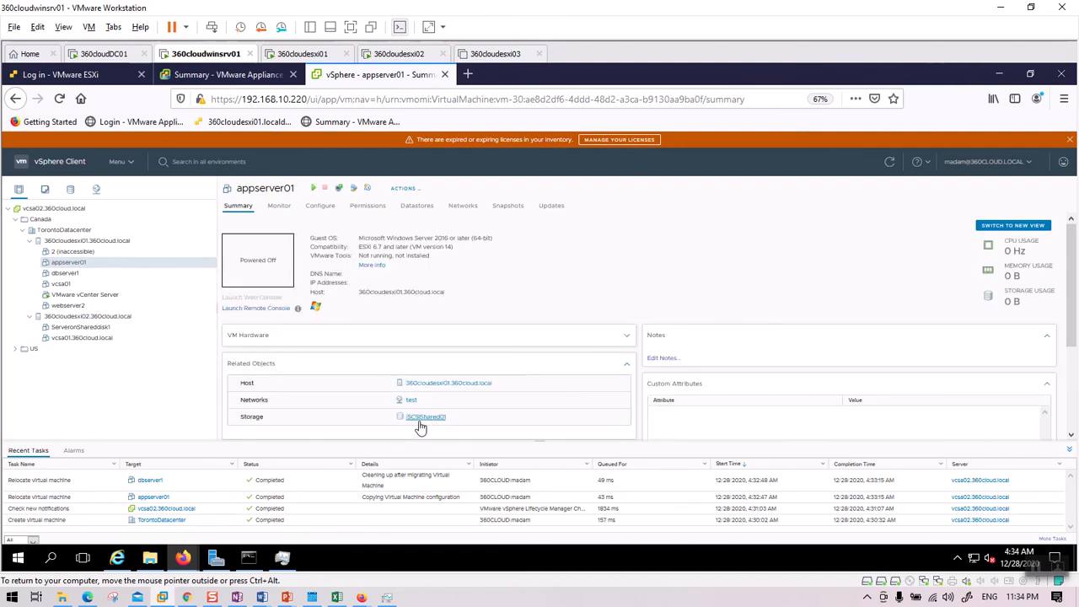
{"action": "left_click", "coordinate": [62, 287]}
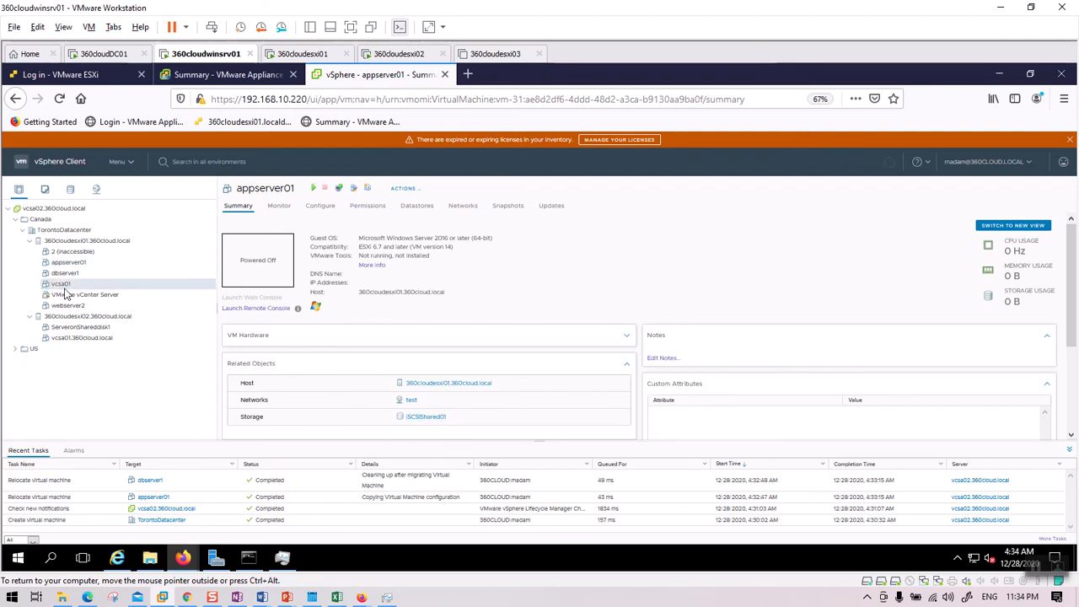